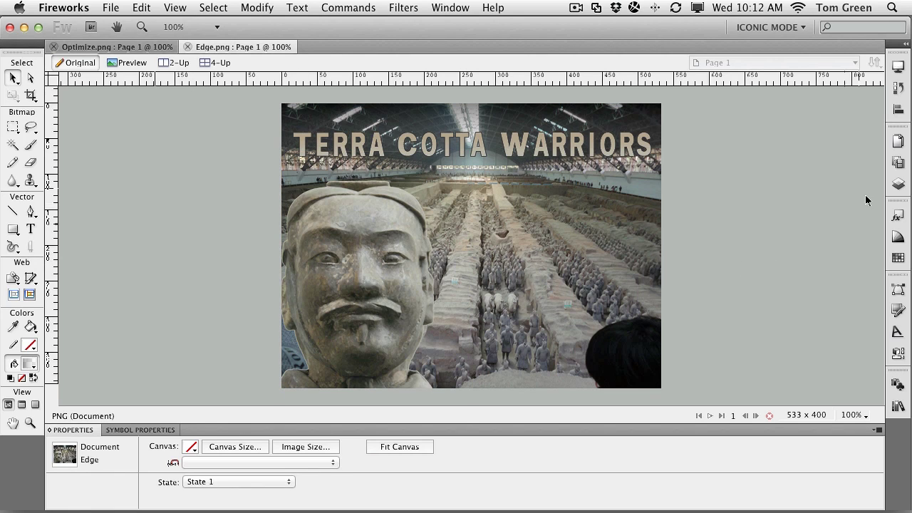
Step: Display the document's layers and toggle the visibility of the Background layer off and on again
click(897, 184)
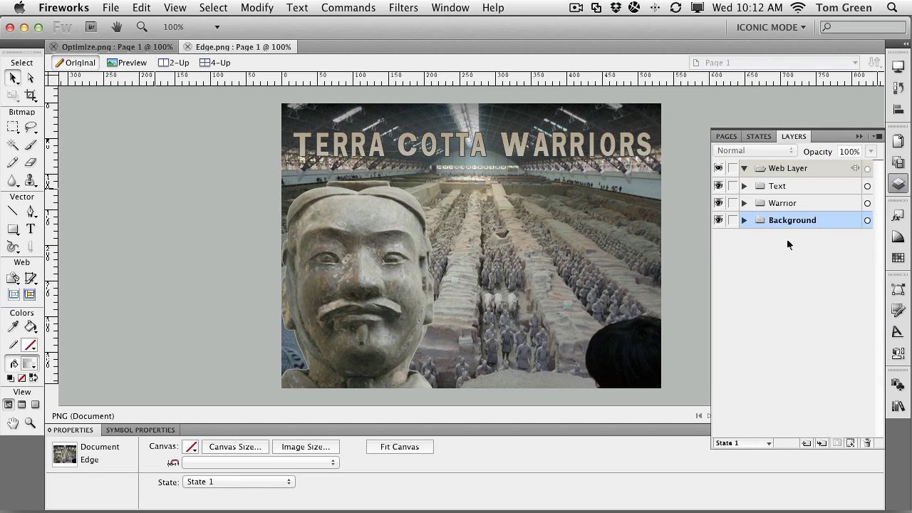
click(718, 220)
click(718, 220)
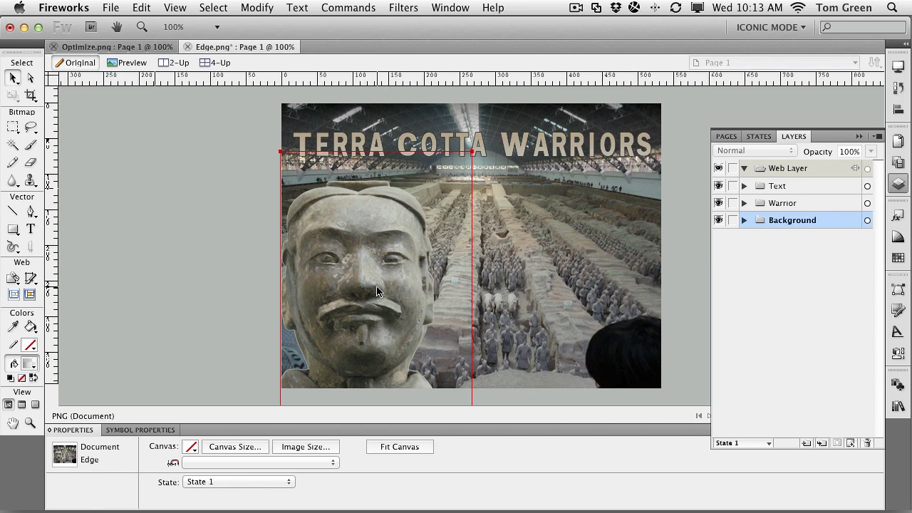
Step: Move the Terra Cotta Warriors title partly off the canvas and back to its place across the image
click(362, 144)
drag(362, 145, 100, 136)
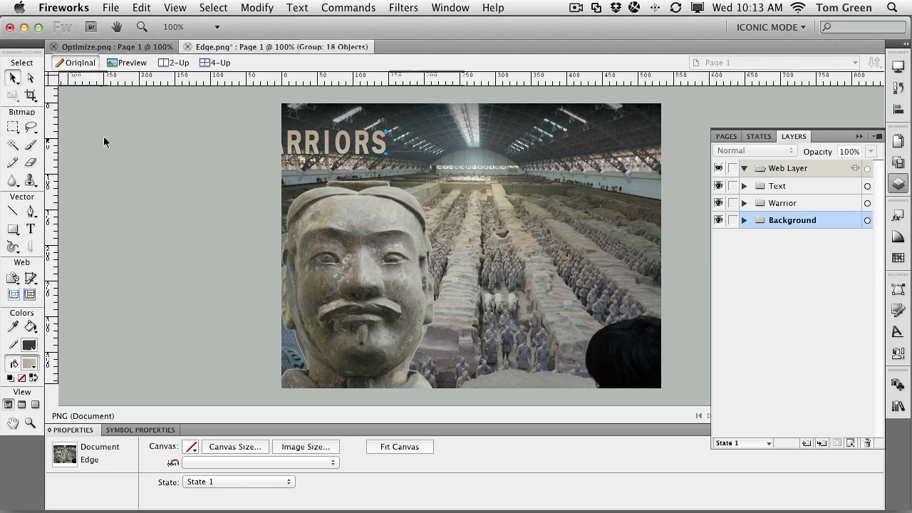
drag(304, 143, 569, 148)
Step: Move the warrior head up over the background, nudge it back down to Y 71 and deselect it
click(352, 267)
drag(353, 268, 352, 249)
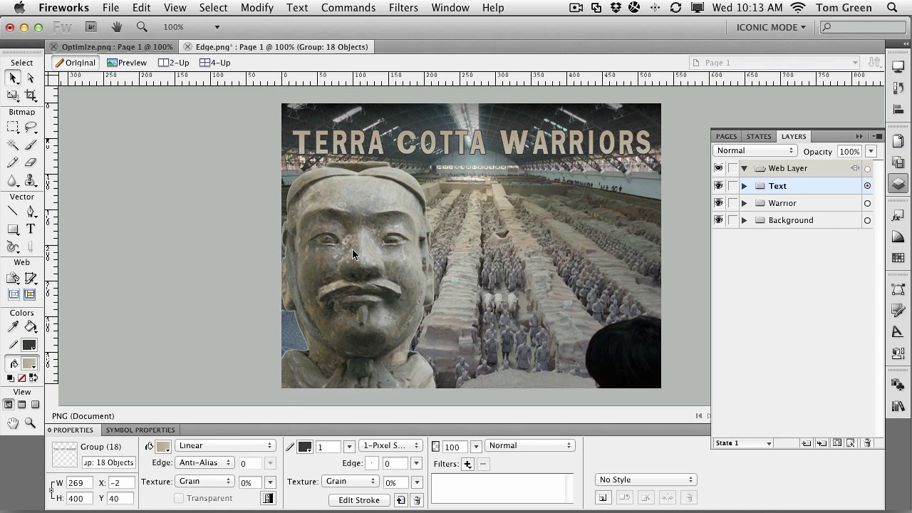
click(357, 248)
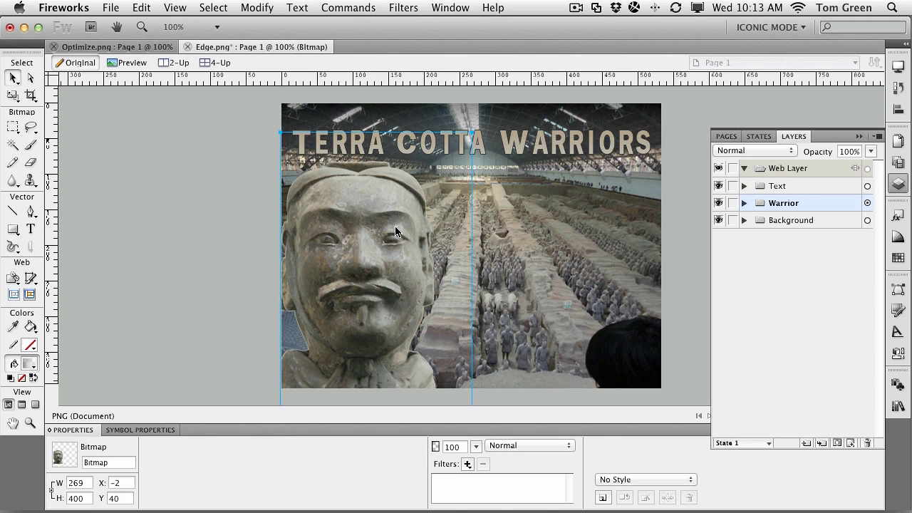
key(Down)
key(Down)
key(Down)
key(Down)
key(Down)
key(Down)
key(Down)
key(Down)
key(Down)
key(Down)
key(Down)
key(Down)
key(Down)
key(Down)
key(Down)
key(Down)
key(Down)
key(Down)
key(Down)
key(Down)
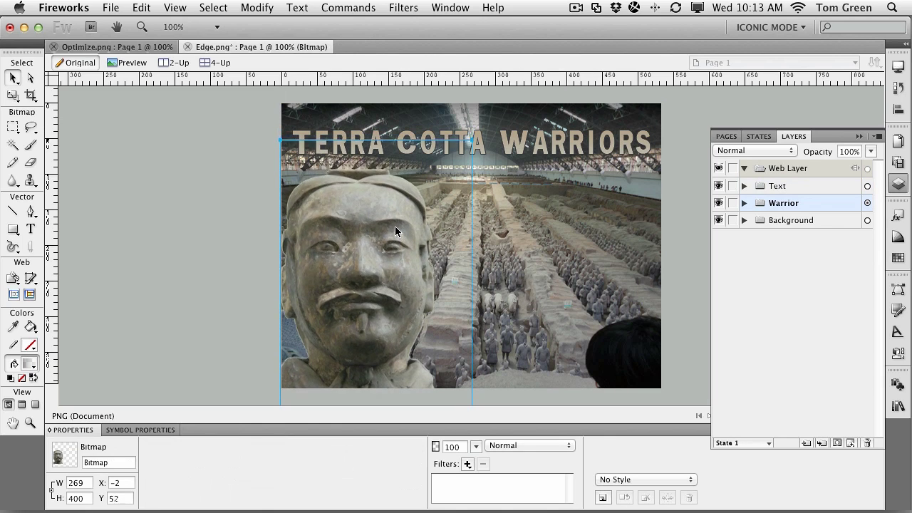
key(Down)
key(Down)
key(Down)
key(Down)
key(Down)
key(Down)
key(Down)
key(Down)
key(Down)
key(Down)
key(Down)
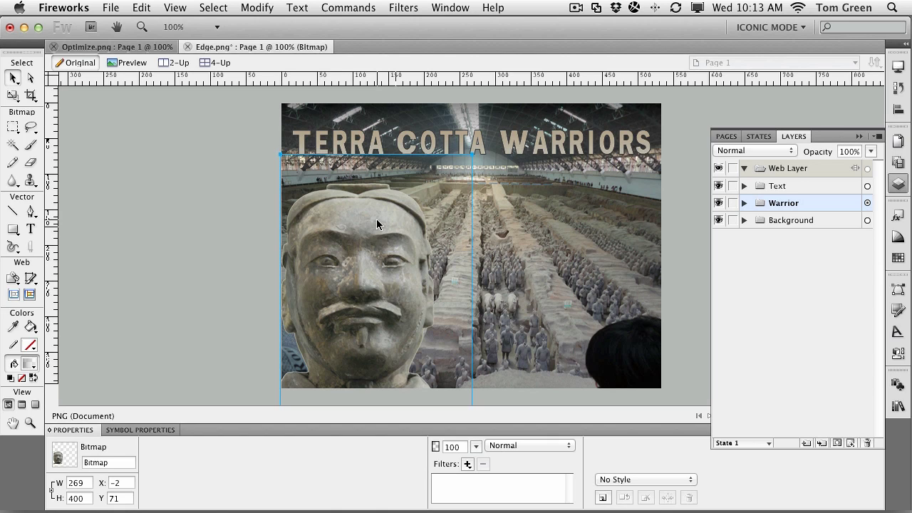
click(235, 158)
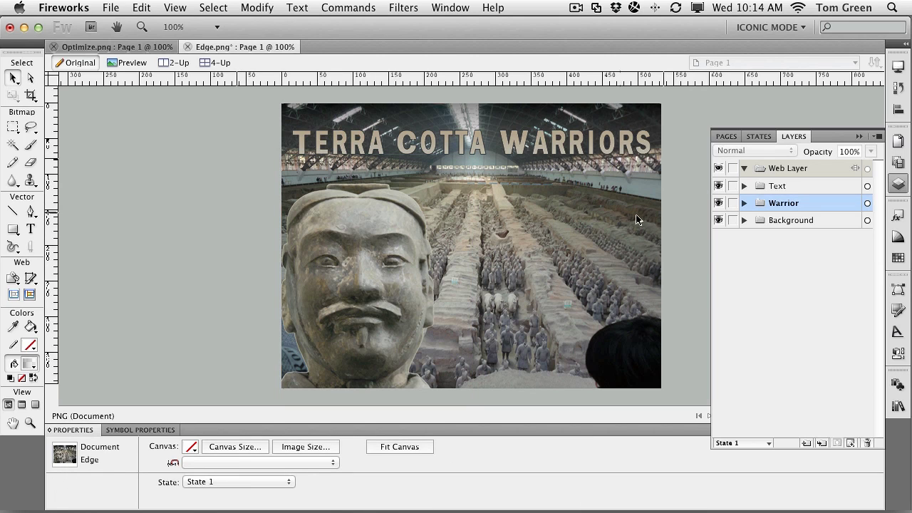
Step: Expand the Background layer and toggle its bitmap's visibility off and on to inspect the gradient rectangle above it
click(745, 219)
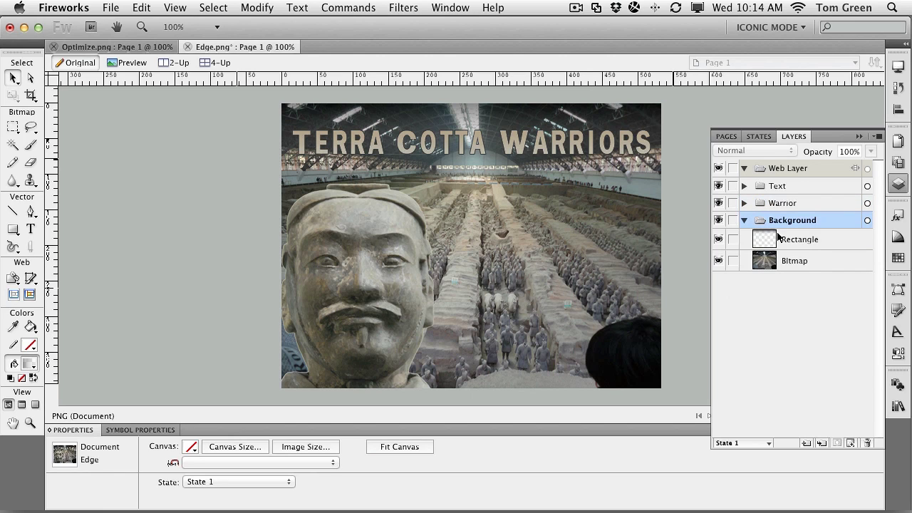
click(718, 260)
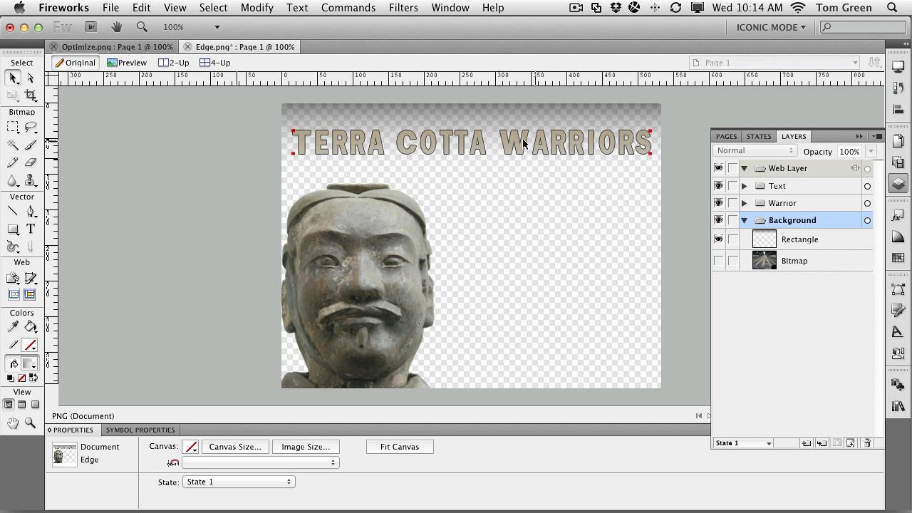
click(718, 260)
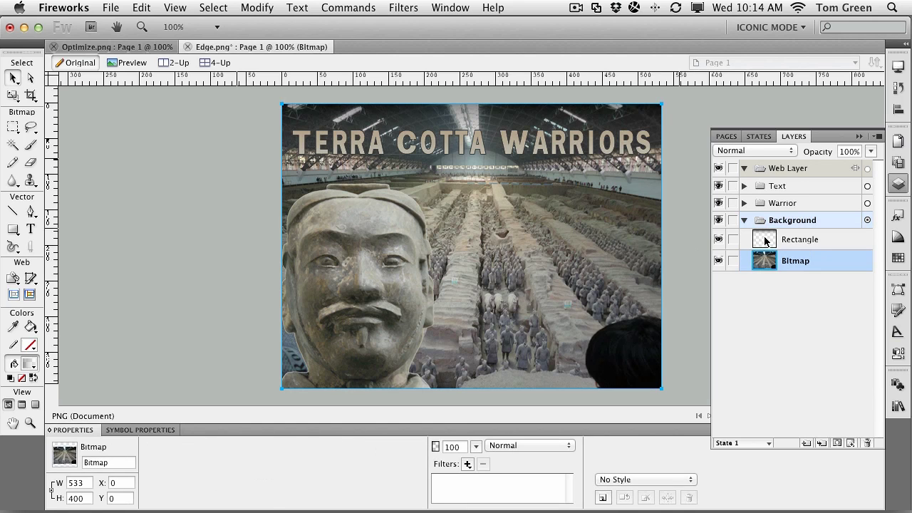
Step: Flatten the Rectangle and Bitmap objects of the Background layer into a single bitmap
click(765, 241)
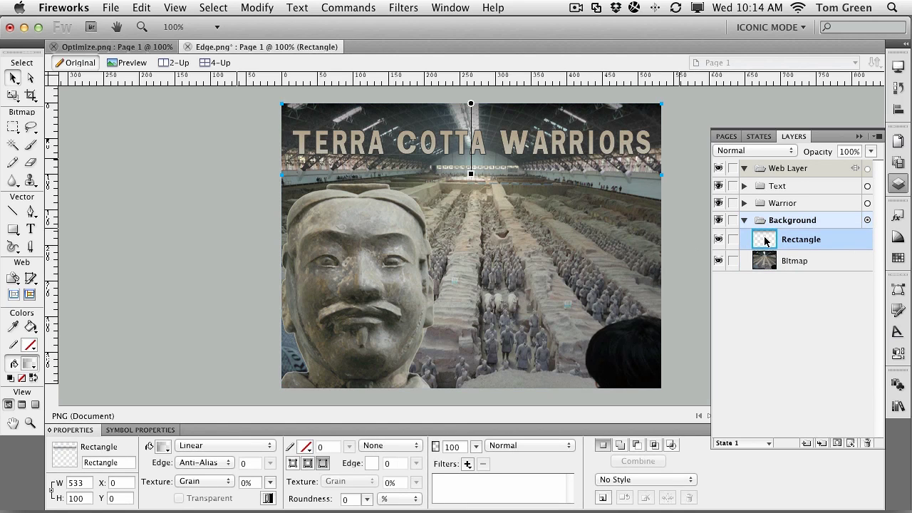
shift+click(789, 267)
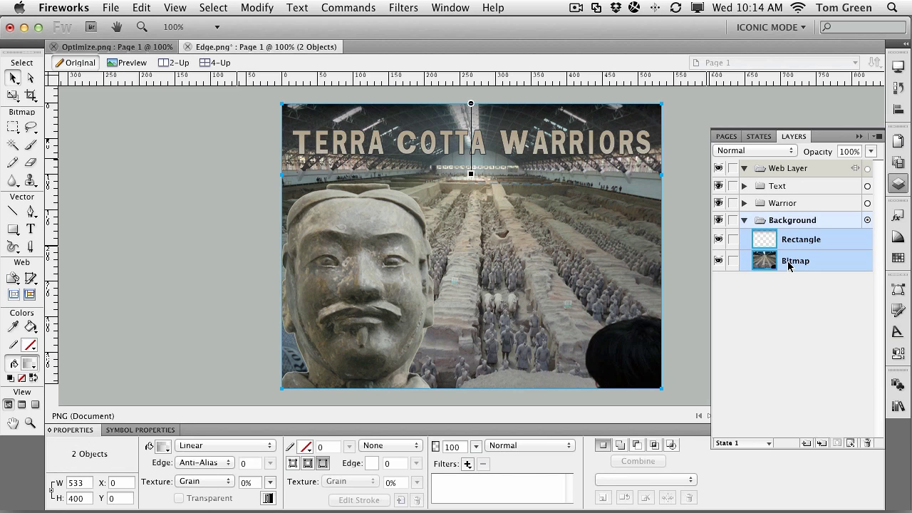
click(880, 137)
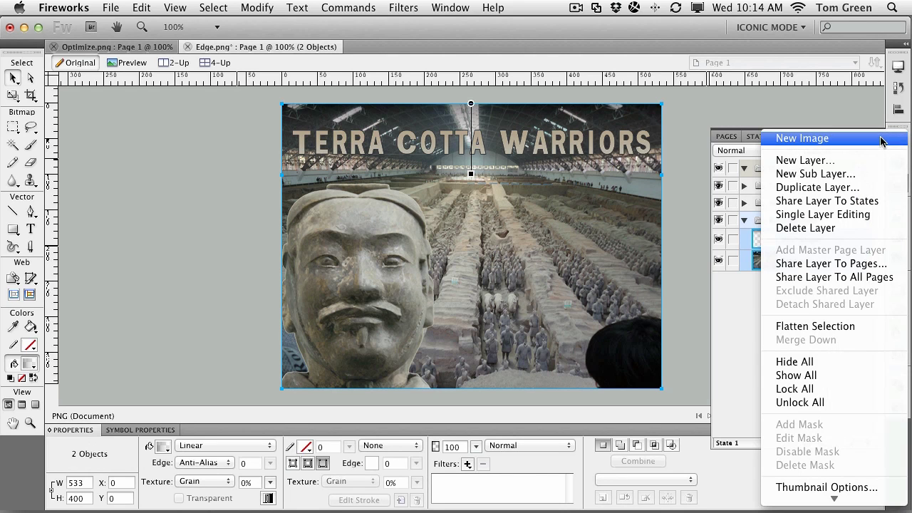
click(823, 326)
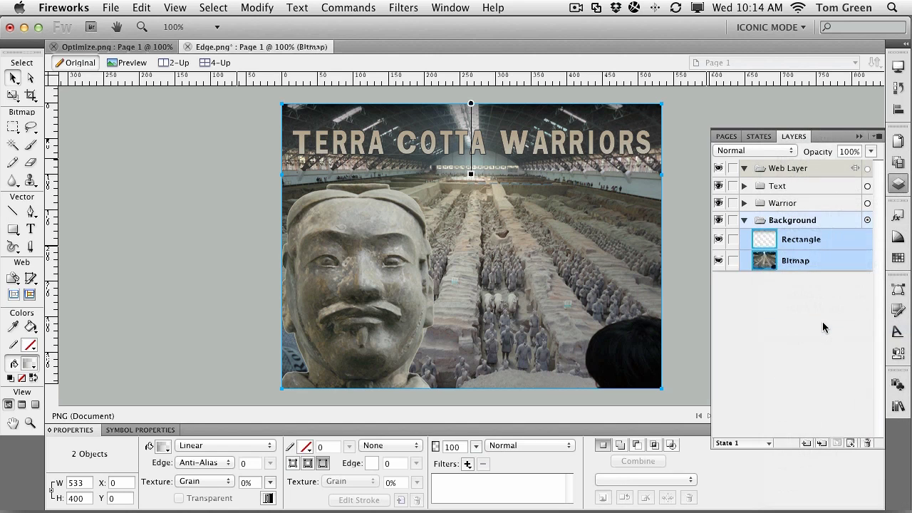
right_click(800, 244)
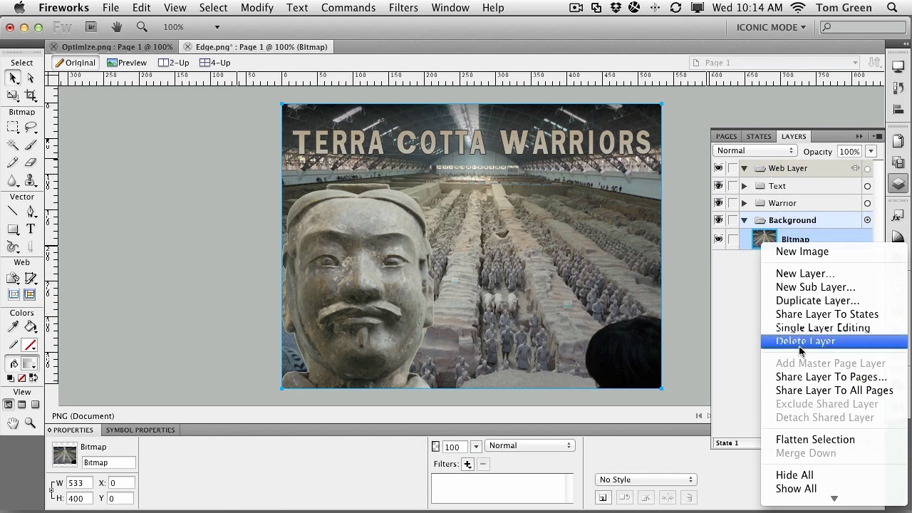
click(750, 326)
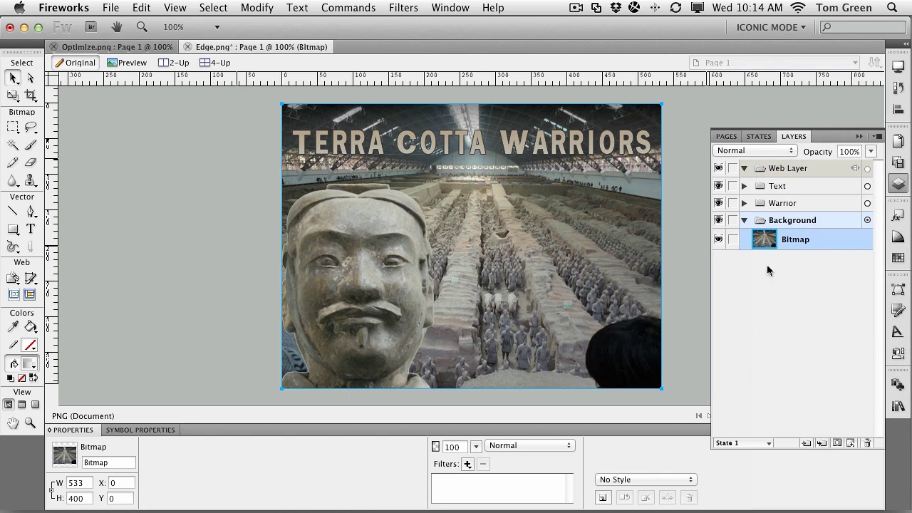
Step: Rename the flattened bitmap in the Background layer as WarriorPit, deselect it and hide the layer list
double_click(793, 242)
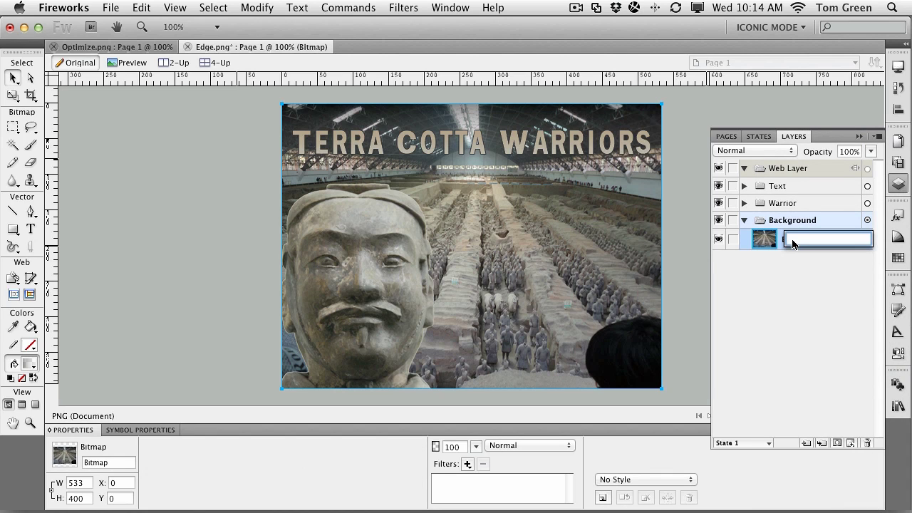
text(WarriorPit)
key(Return)
click(763, 269)
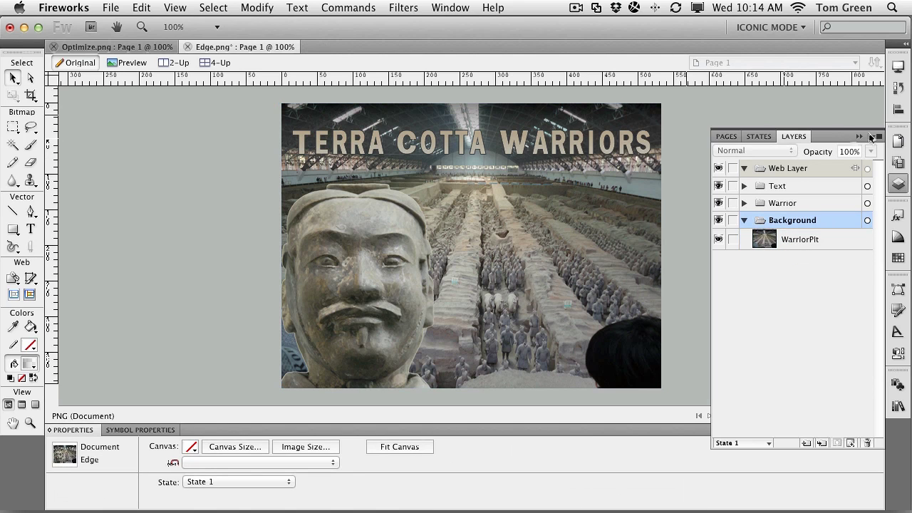
click(858, 138)
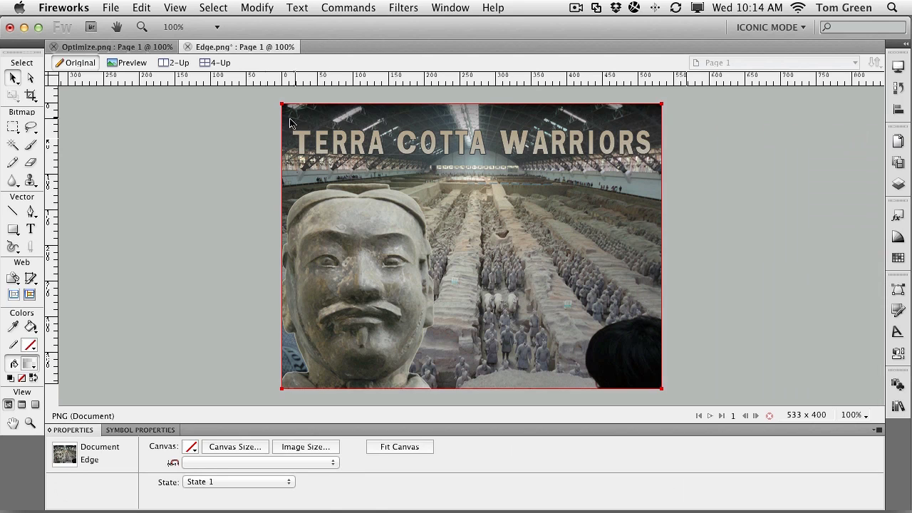
Step: Set the document's optimization format to PNG 32
click(899, 67)
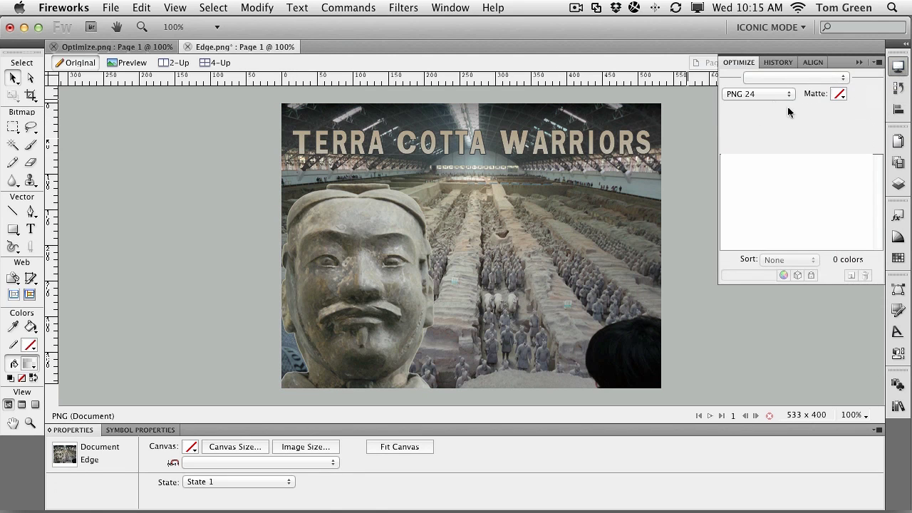
click(773, 93)
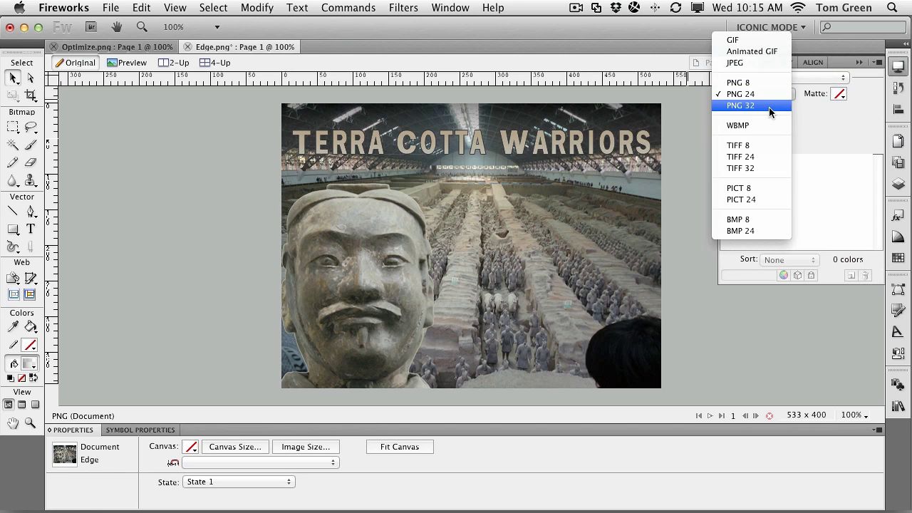
click(769, 105)
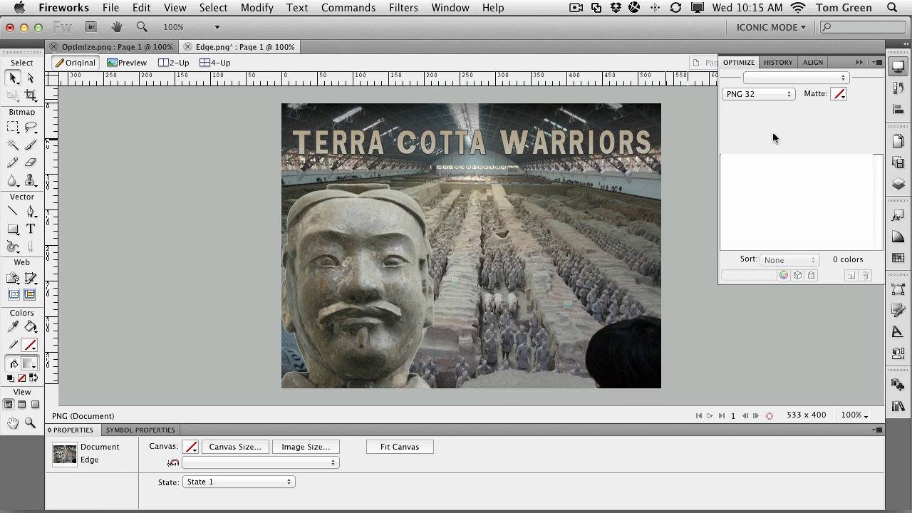
click(859, 62)
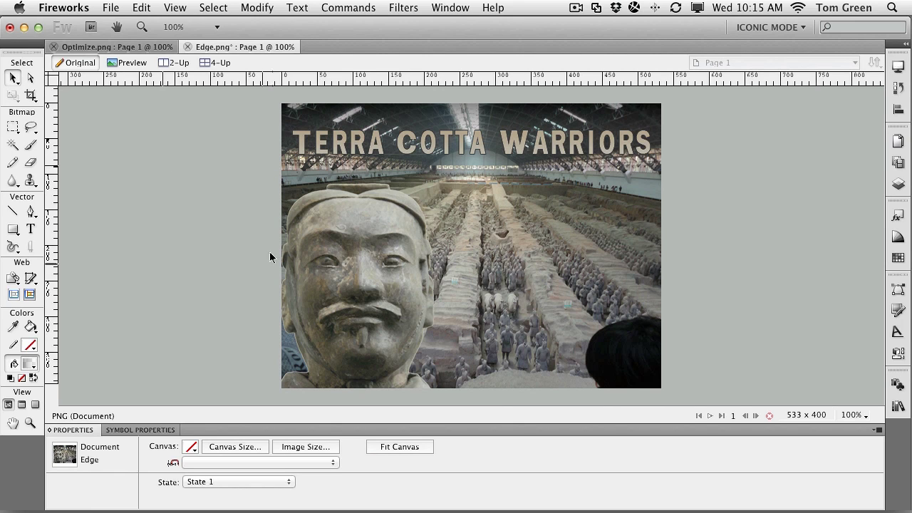
Step: Reposition the title near the canvas's top edge at X 16, Y 13 and the warrior head in the lower-left area, then deselect
drag(360, 310, 491, 228)
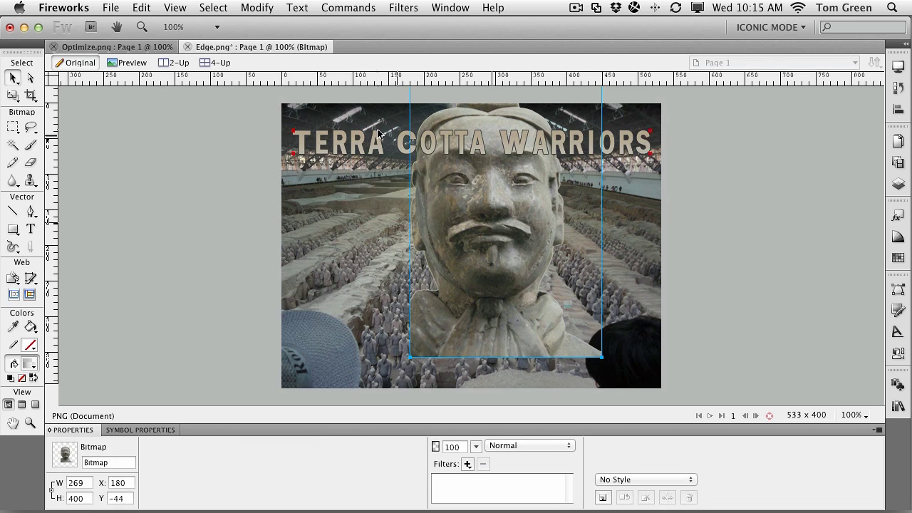
drag(369, 133, 369, 176)
drag(499, 260, 369, 300)
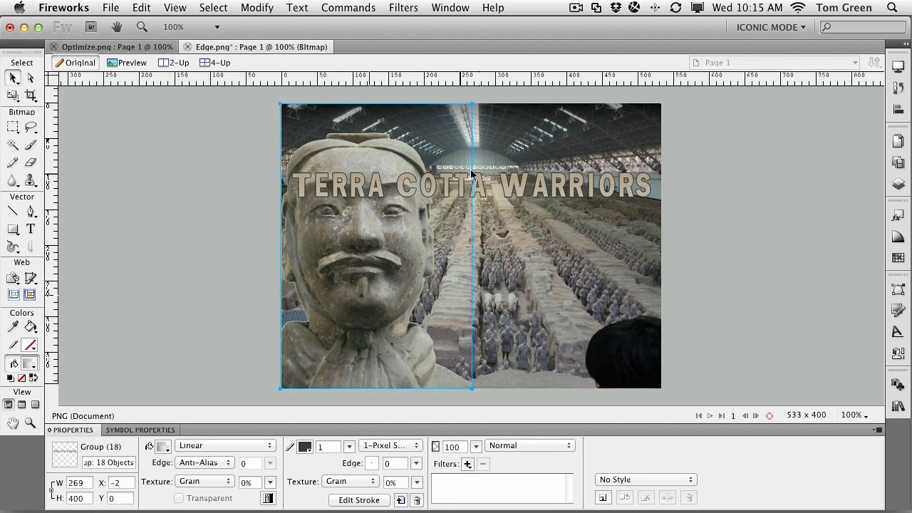
drag(506, 178, 507, 120)
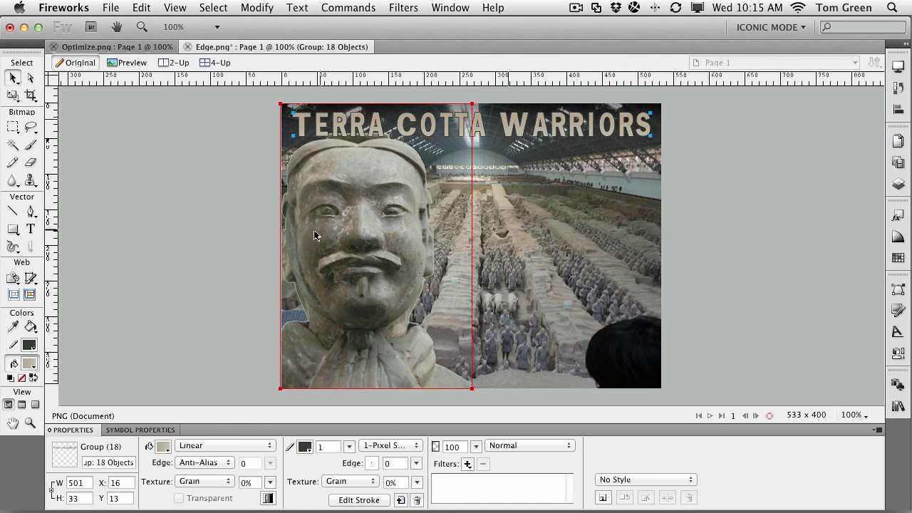
drag(324, 227, 322, 262)
click(141, 150)
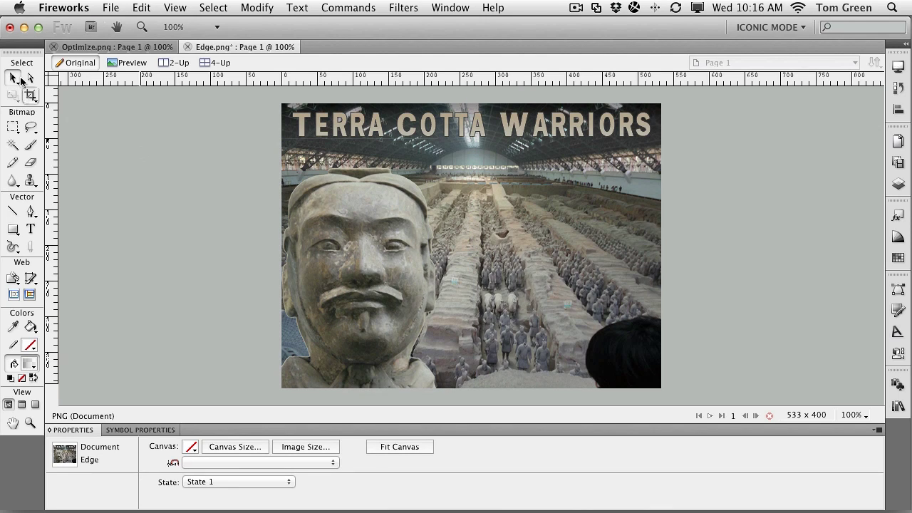
Step: Start an export of the document and set the export type to Layers to Files with Trim Images enabled
click(111, 8)
click(131, 218)
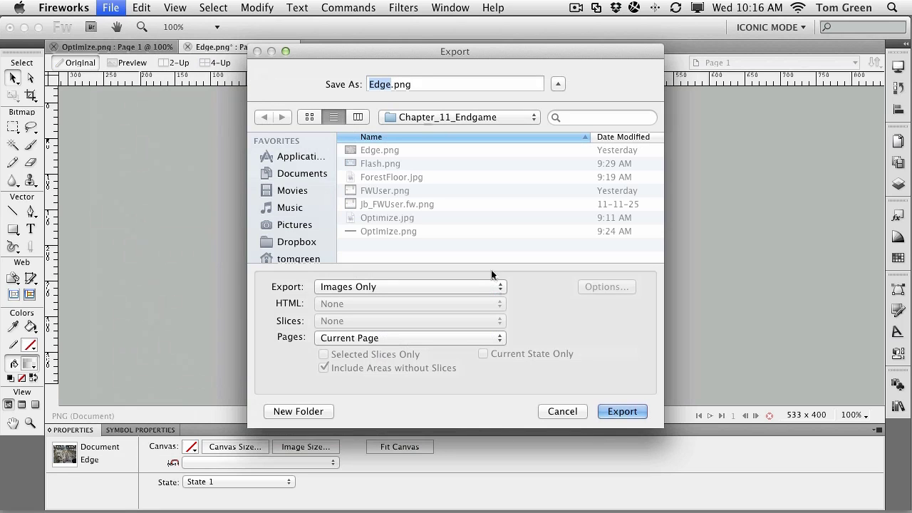
click(362, 287)
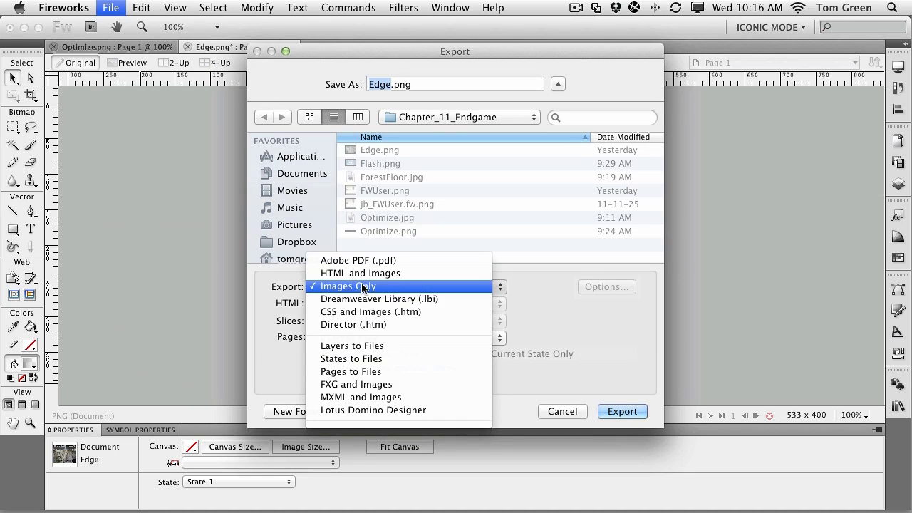
click(354, 347)
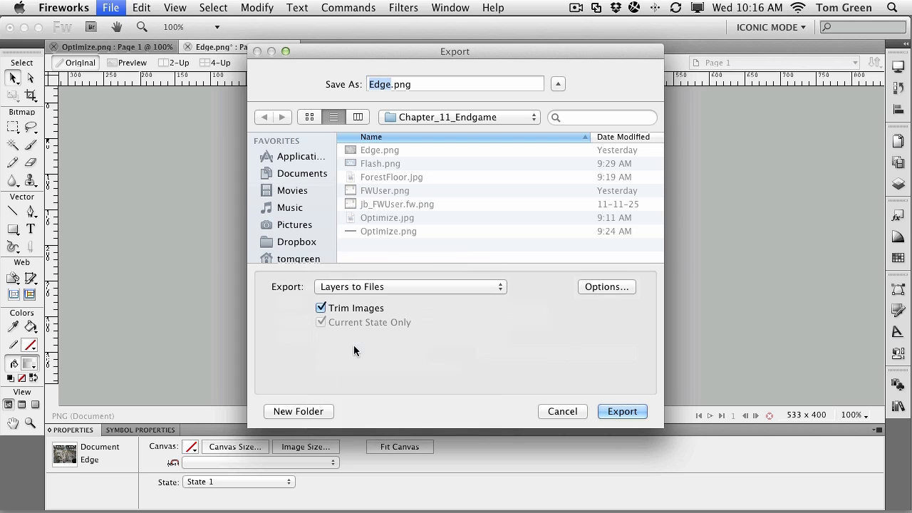
Step: Create a folder named Warrior inside Chapter_11_Endgame and export the Edge.png layers into it
click(305, 412)
text(W)
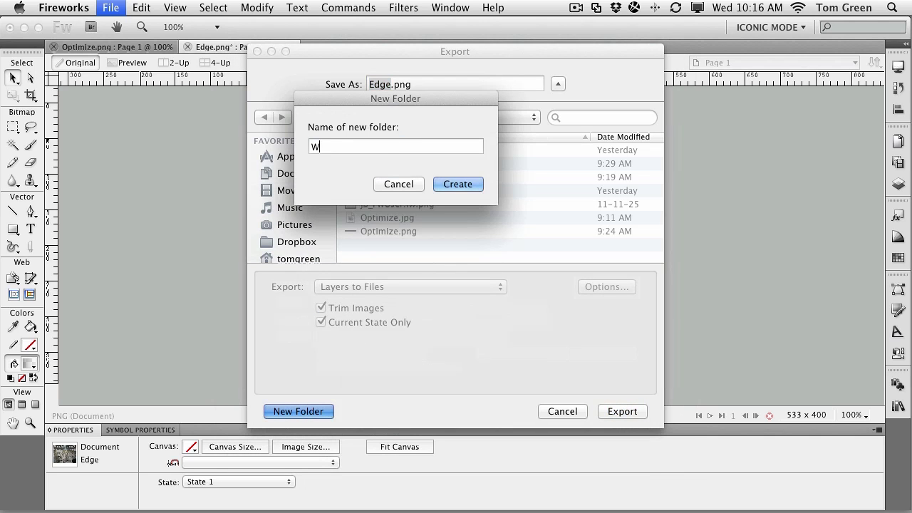
text(arrior)
click(453, 184)
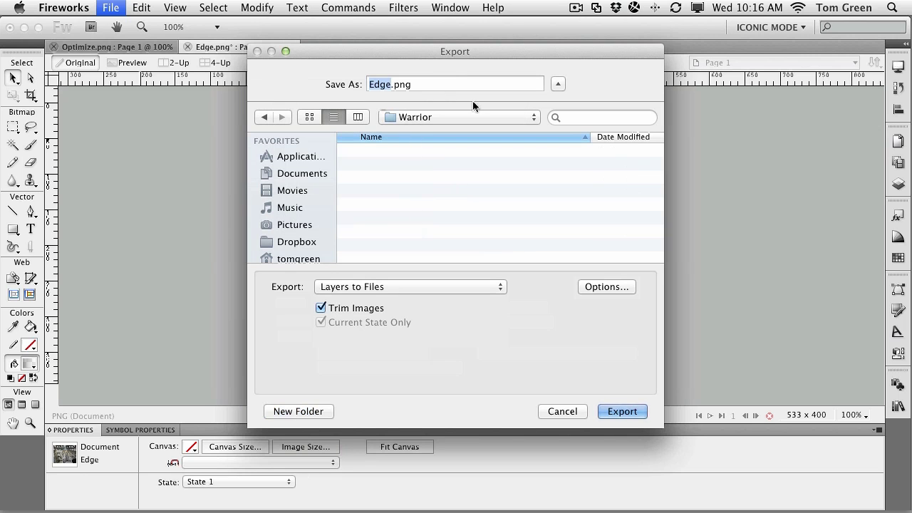
click(621, 412)
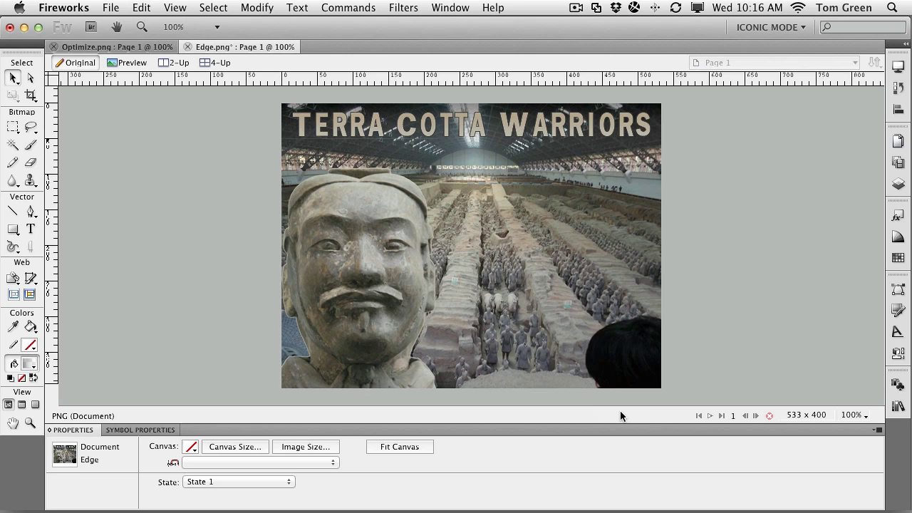
Step: Browse to the Warrior folder inside Chapter_11_Endgame and preview the exported Background.png, Text.png and Warrior.png, without opening any of them
click(111, 8)
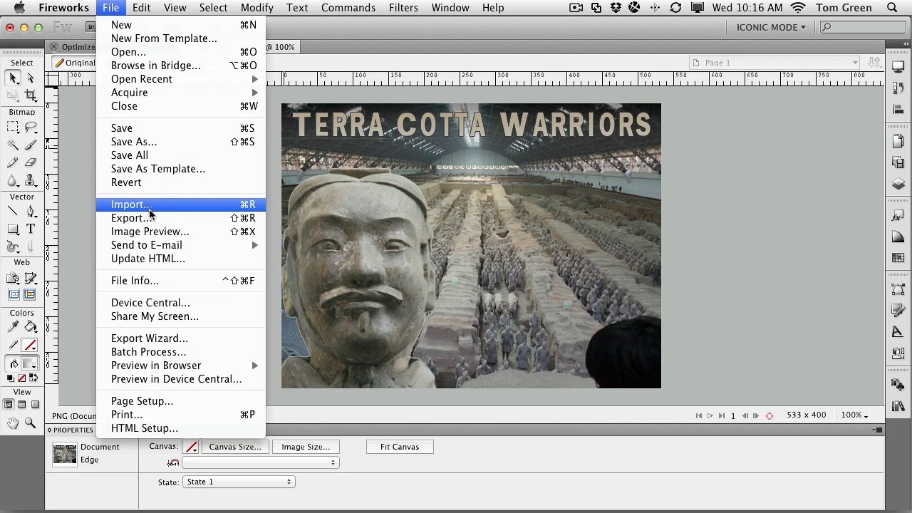
click(116, 56)
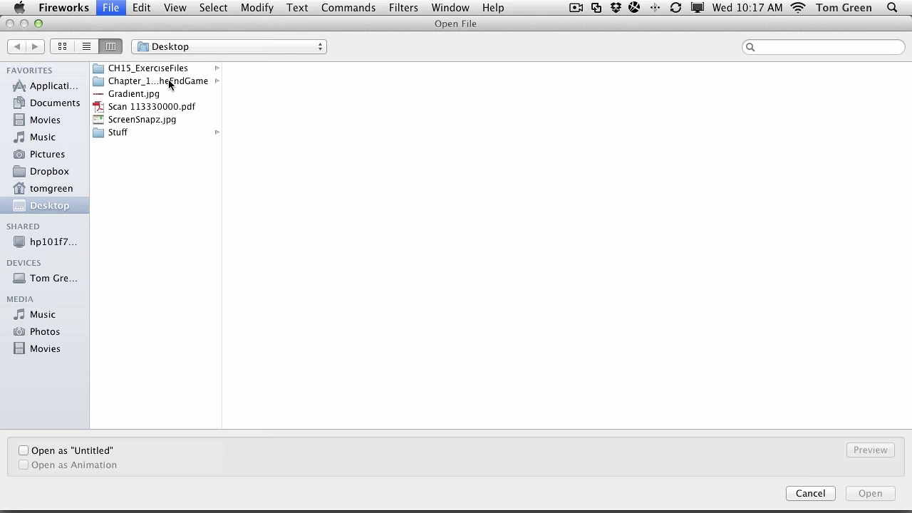
click(170, 84)
click(316, 68)
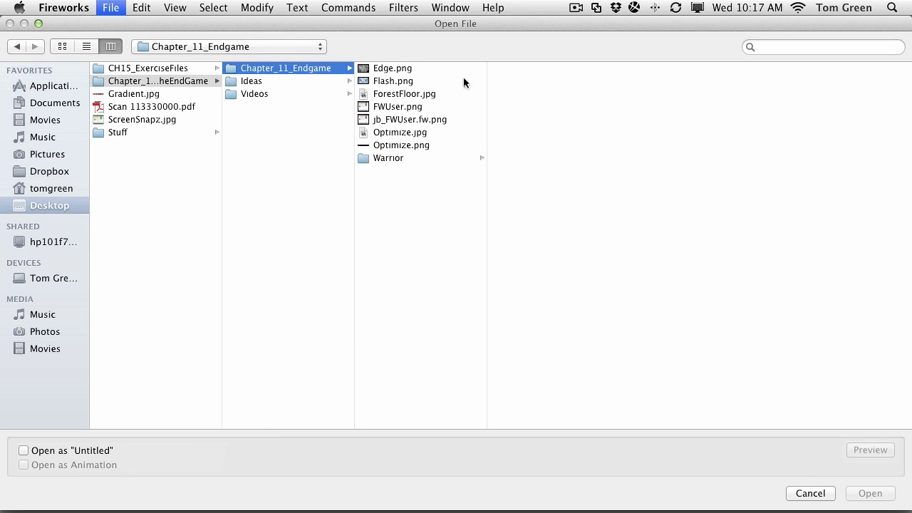
click(388, 156)
click(557, 68)
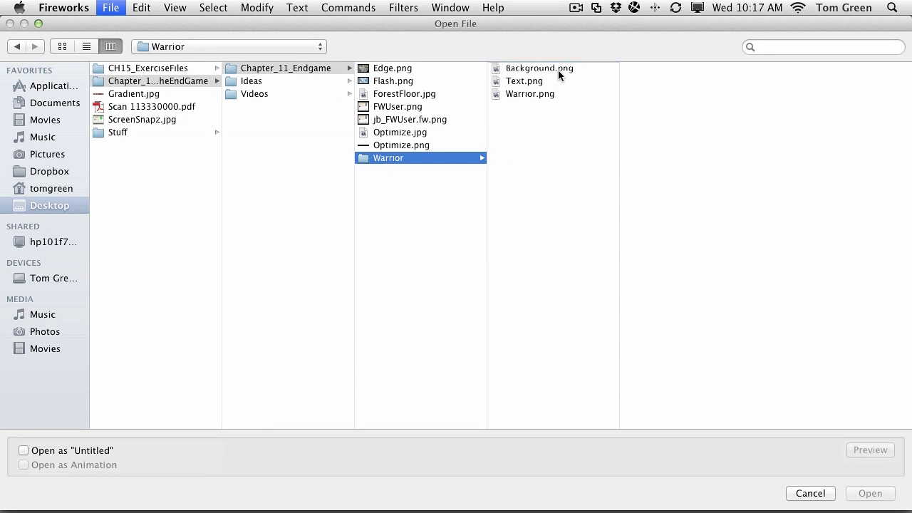
click(530, 80)
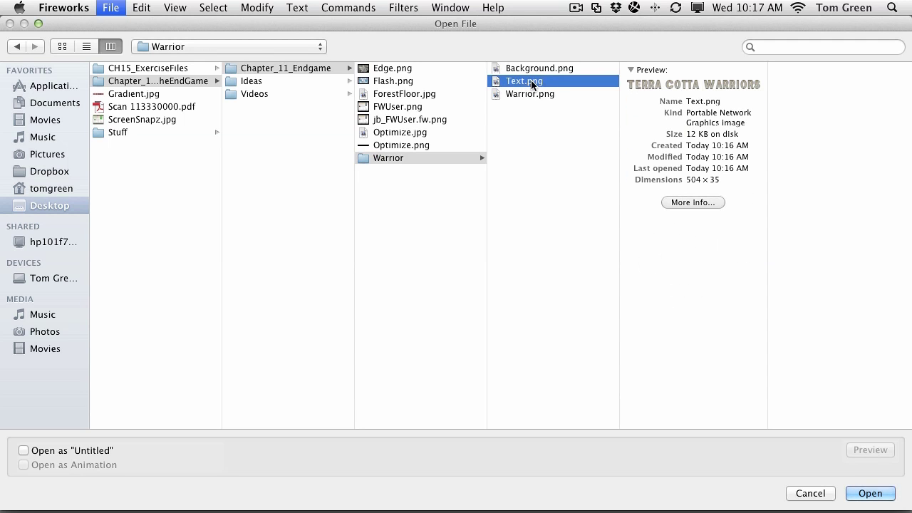
click(518, 93)
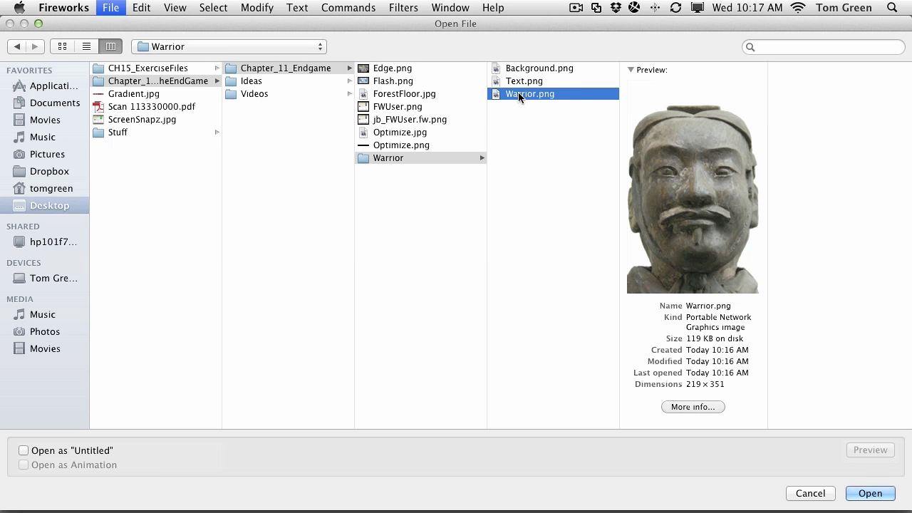
click(819, 494)
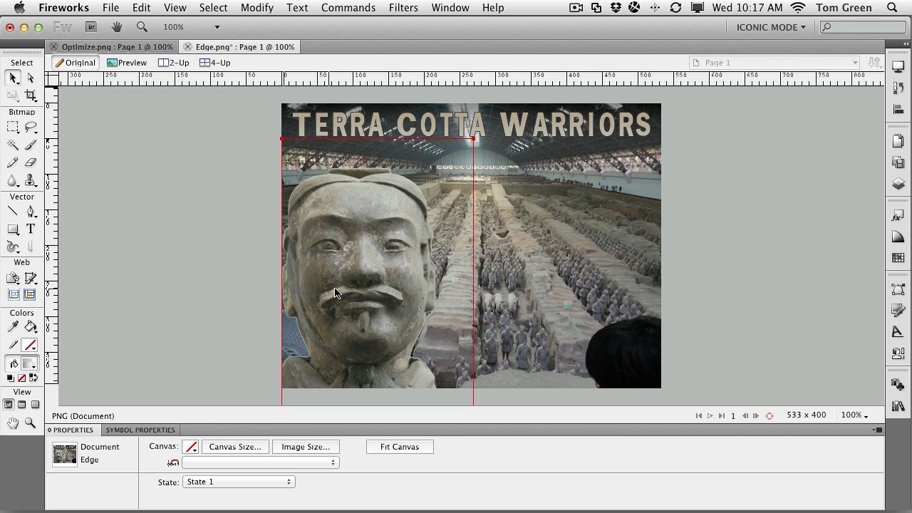
Step: Review the document's optimization format, its layer structure and the export settings for Edge.png
click(898, 68)
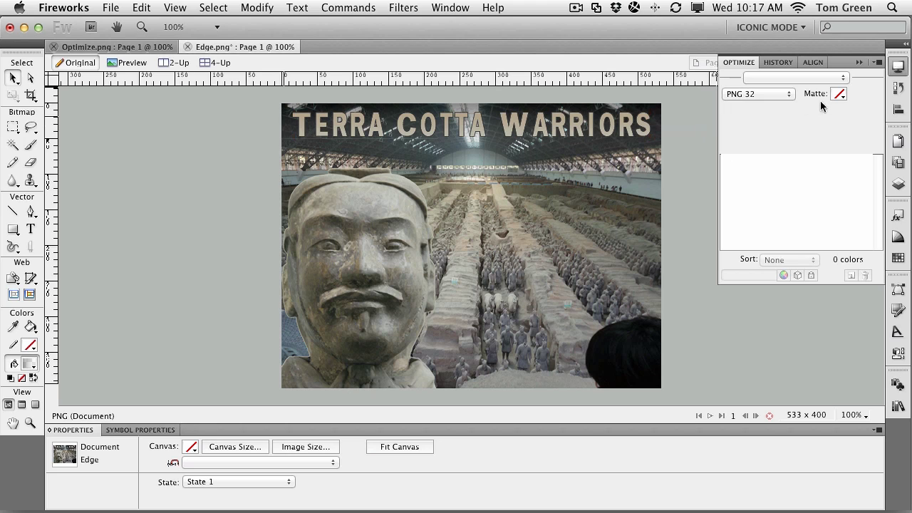
click(861, 62)
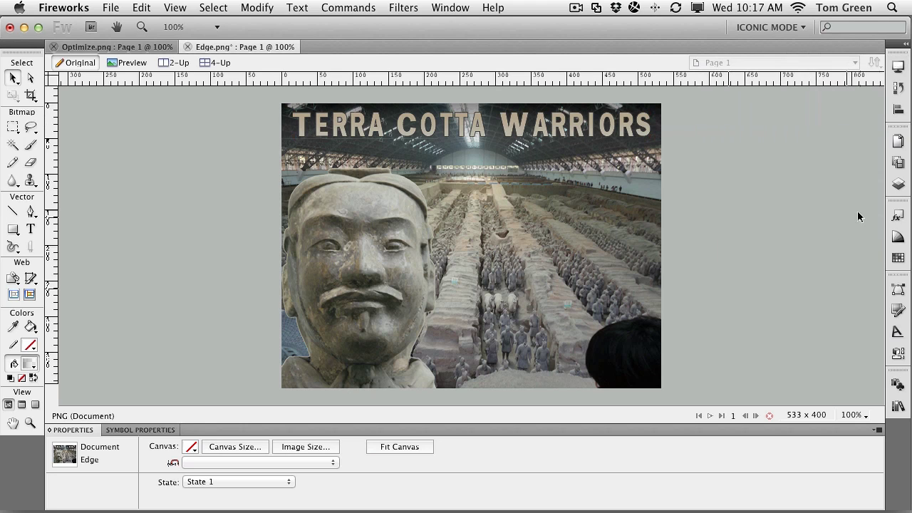
click(898, 184)
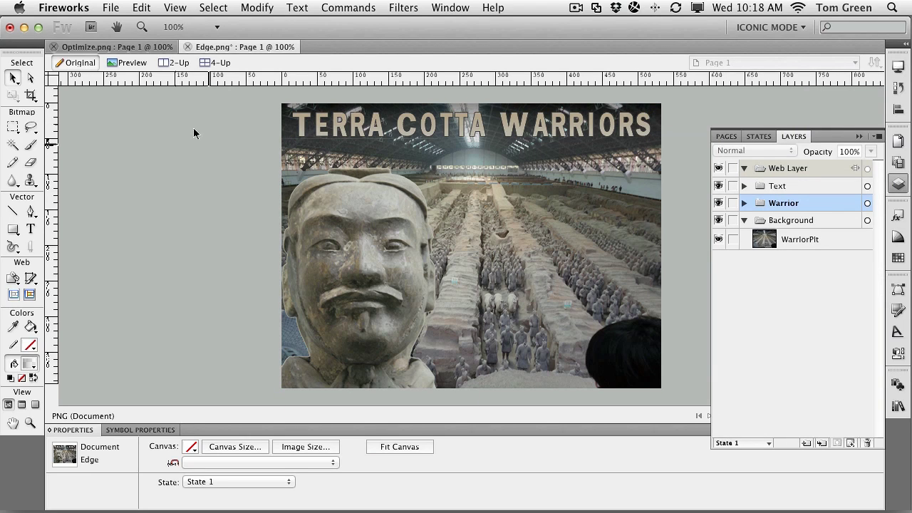
click(111, 8)
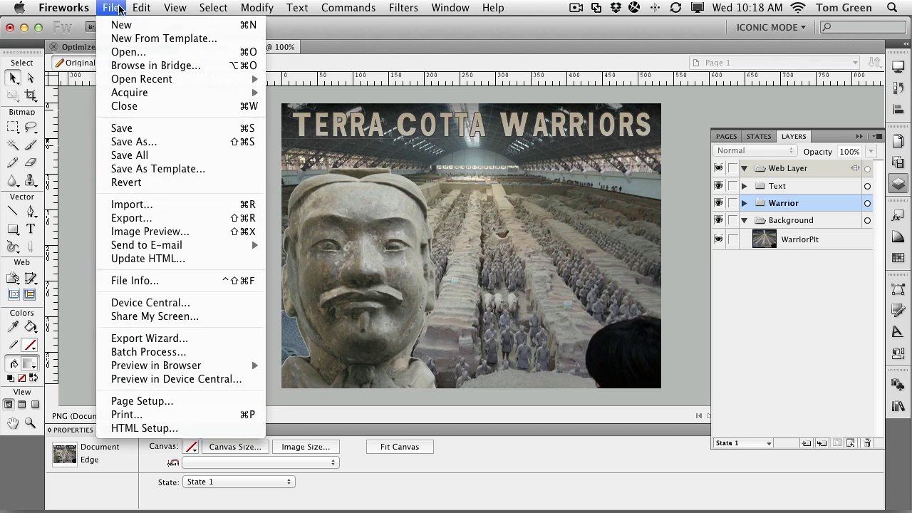
click(118, 219)
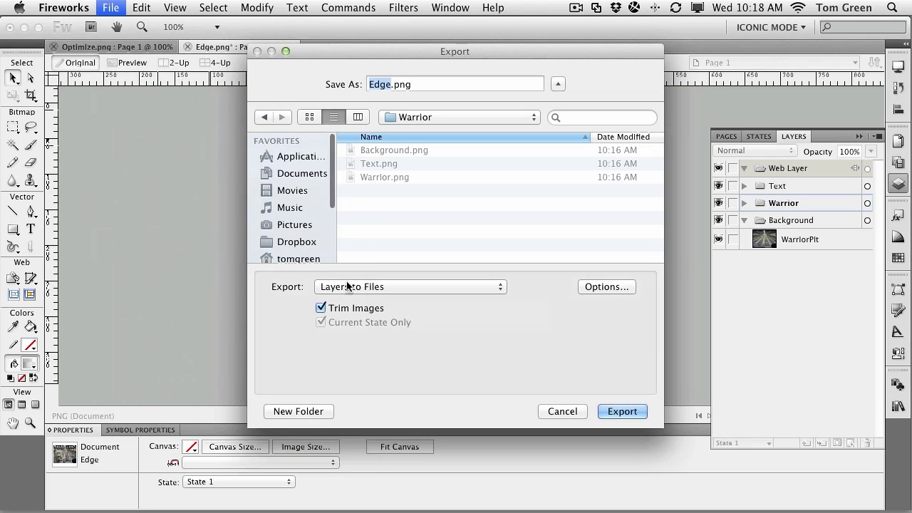